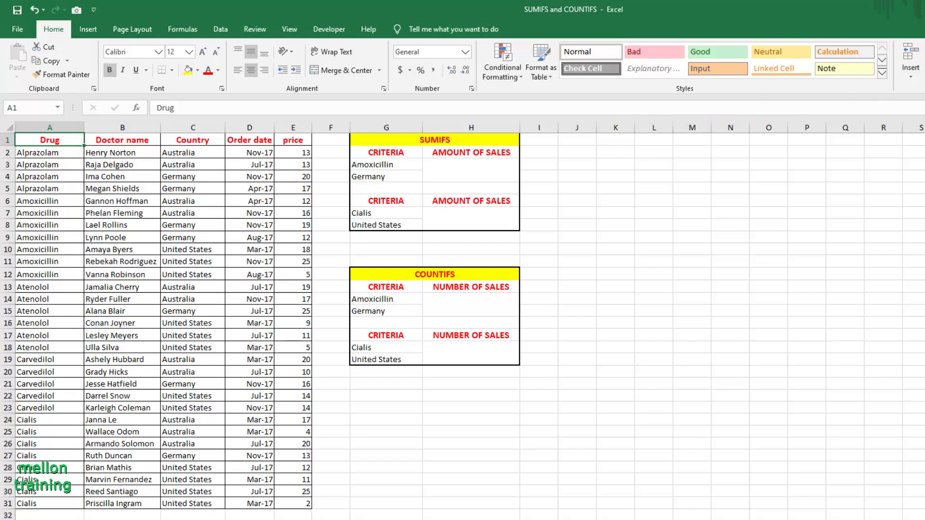
Filter the table to Amoxicillin sales in the United States and select their prices E10:E12
key("ctrl+shift+l")
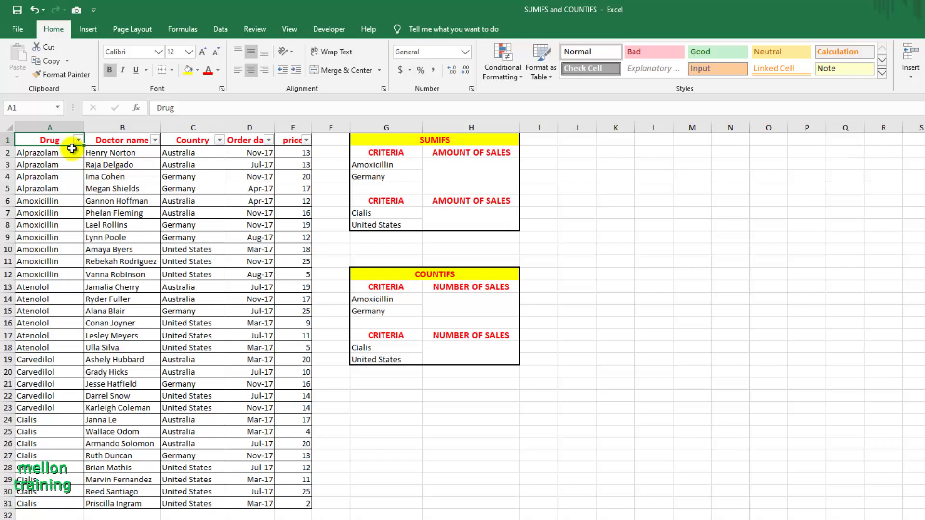
left_click(78, 140)
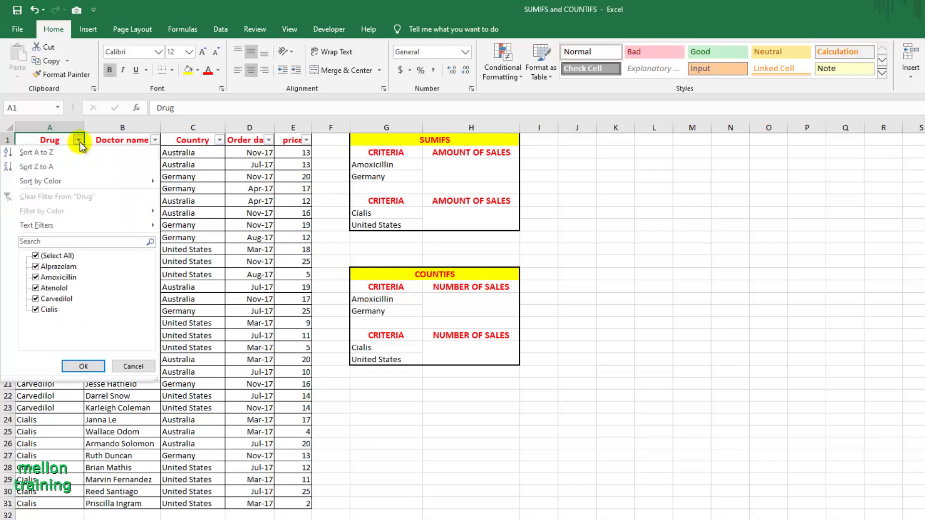
left_click(35, 256)
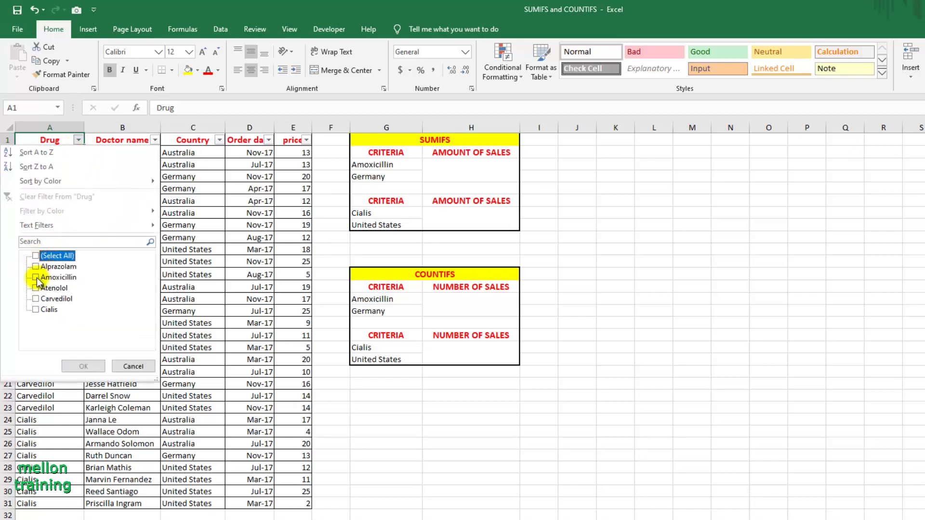
left_click(36, 278)
left_click(84, 366)
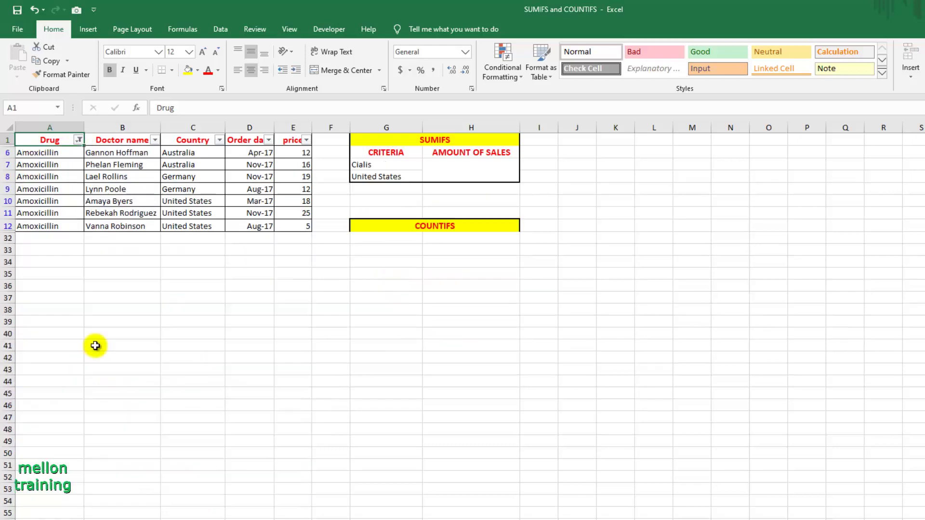
left_click(219, 140)
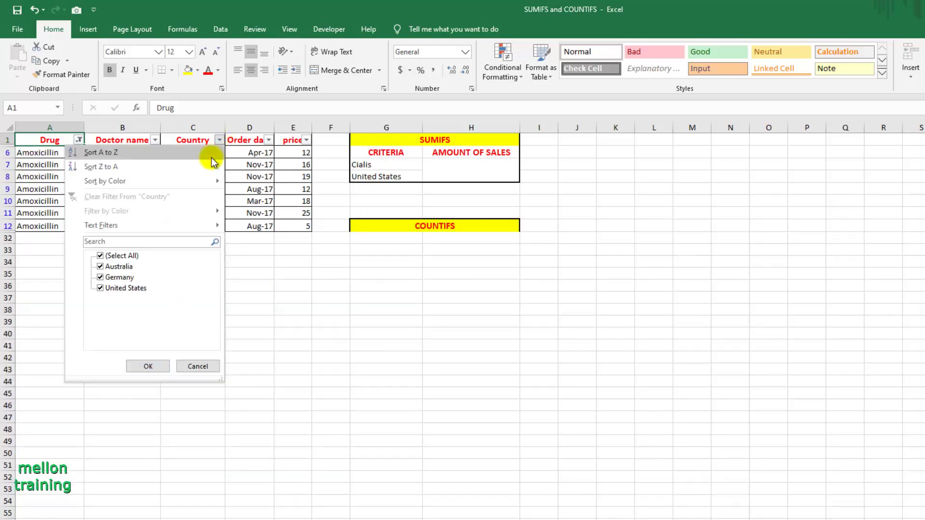
left_click(101, 255)
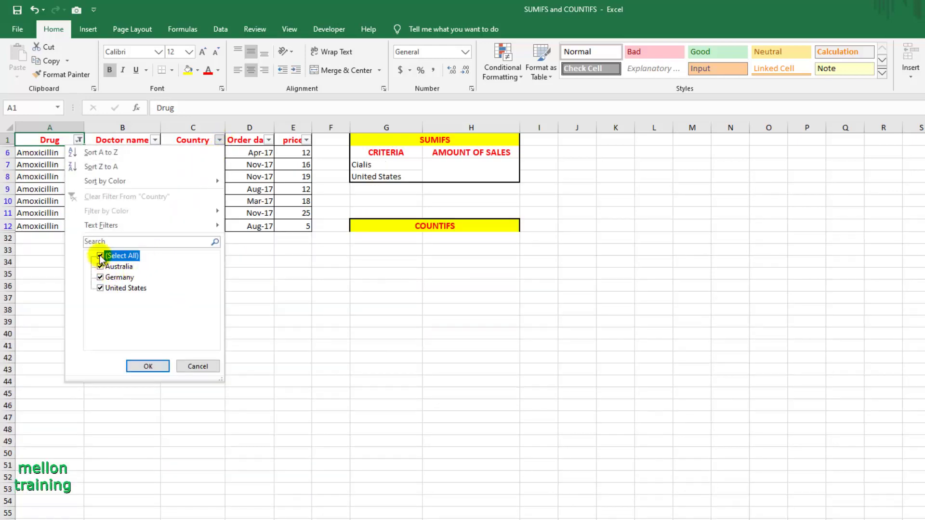
left_click(101, 289)
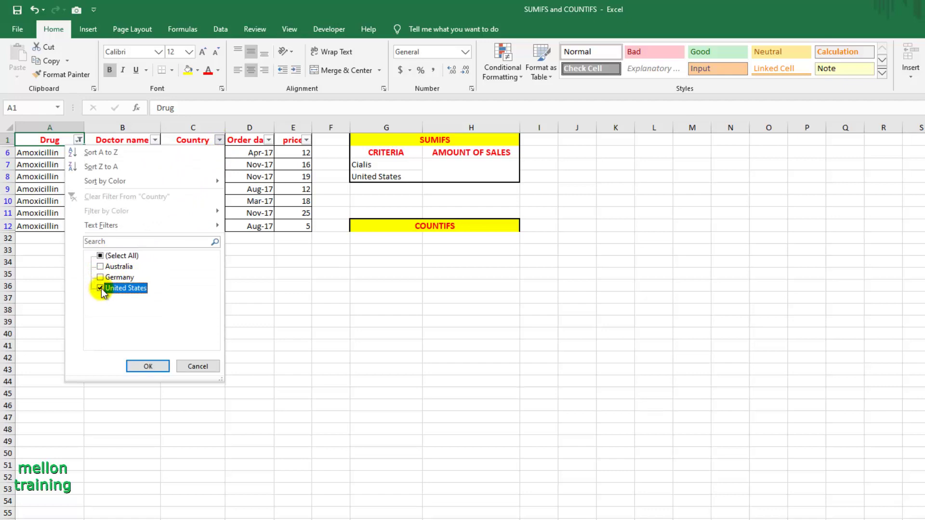
left_click(139, 366)
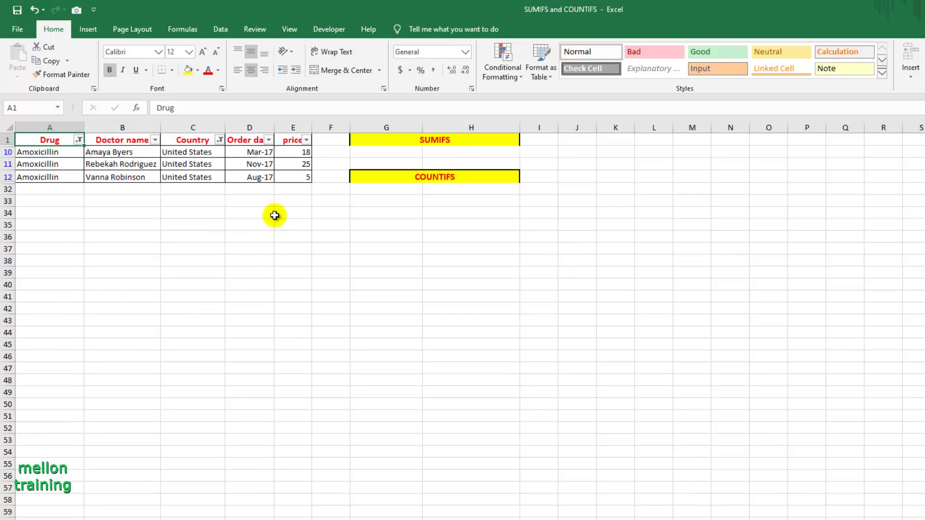
left_click_drag(293, 151, 295, 177)
Clear the Country and Drug filters so every row shows, then turn filtering off
left_click(219, 139)
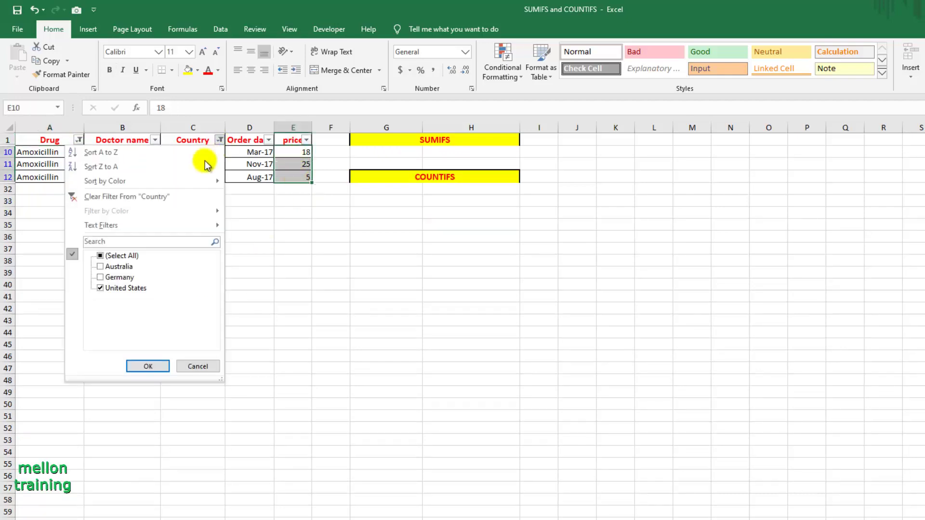
left_click(100, 256)
left_click(146, 364)
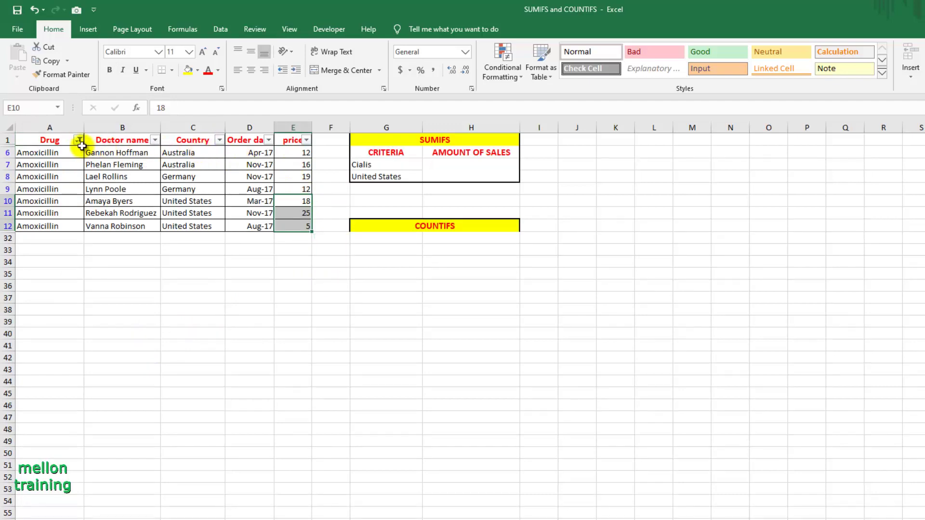
left_click(73, 140)
left_click(77, 139)
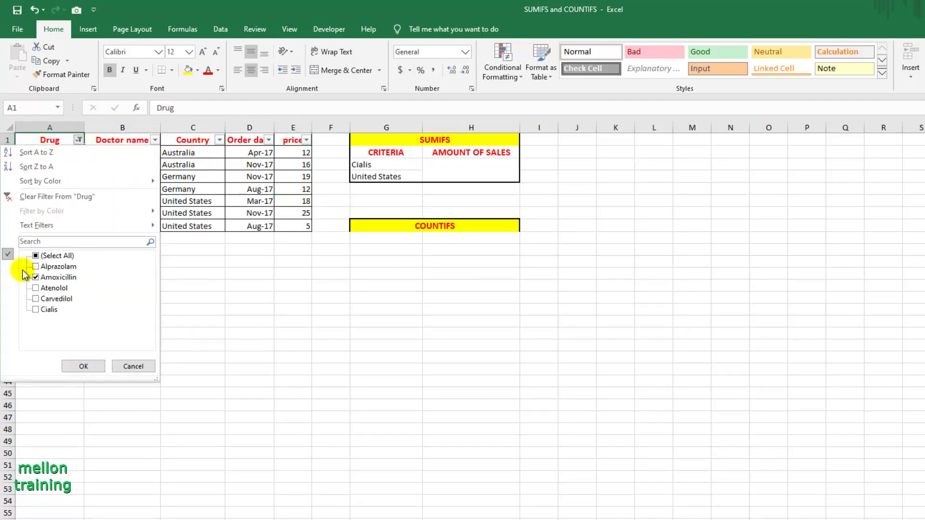
left_click(36, 256)
left_click(80, 365)
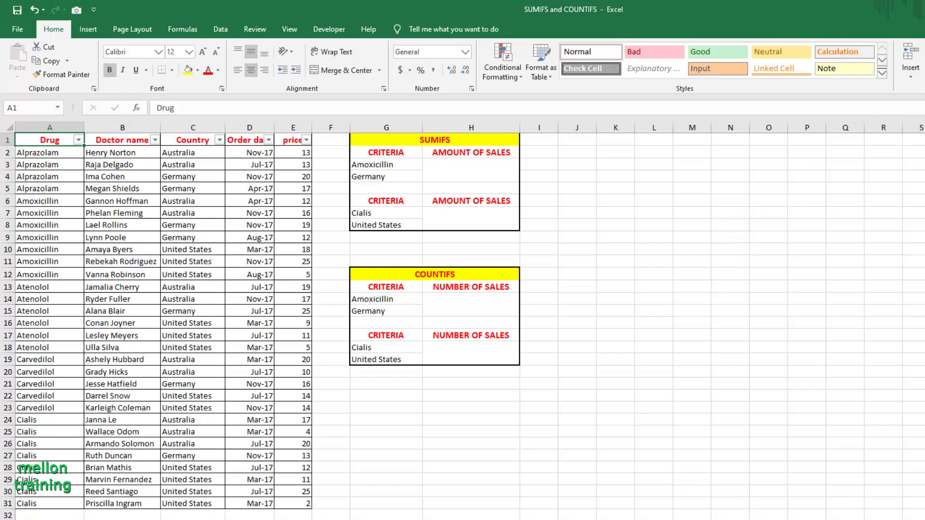
key("ctrl+shift+l")
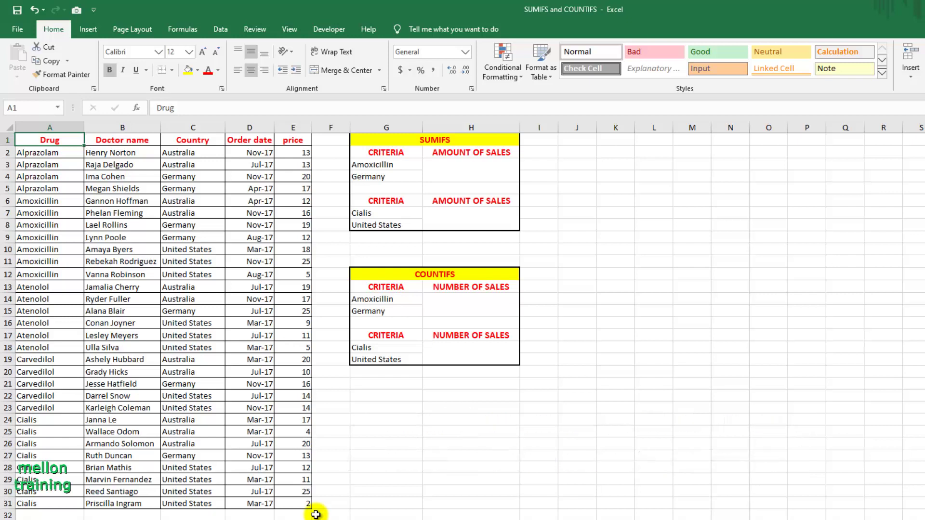
Enter =SUMIFS(E2:E31,A2:A31,"Amoxicillin",C2:C31,"Germany") in H3, returning 31
left_click(480, 172)
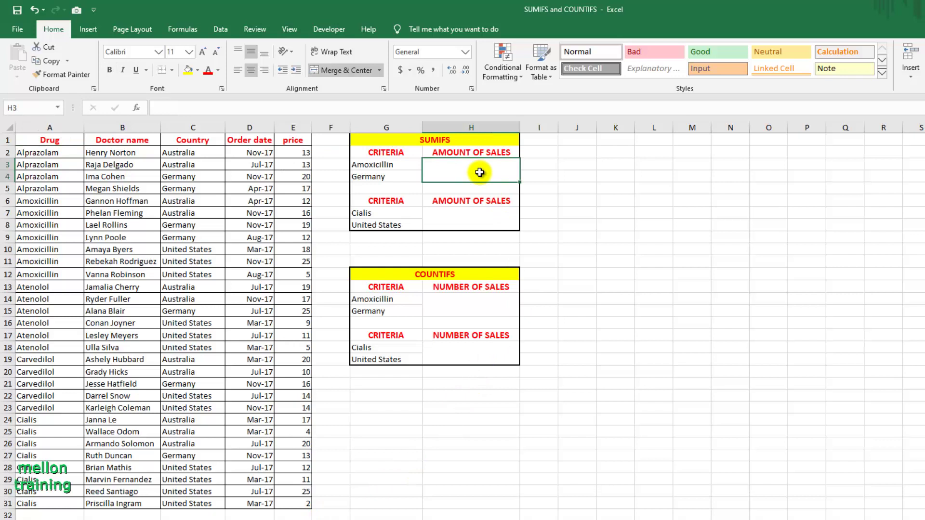
type("=SUMIFS")
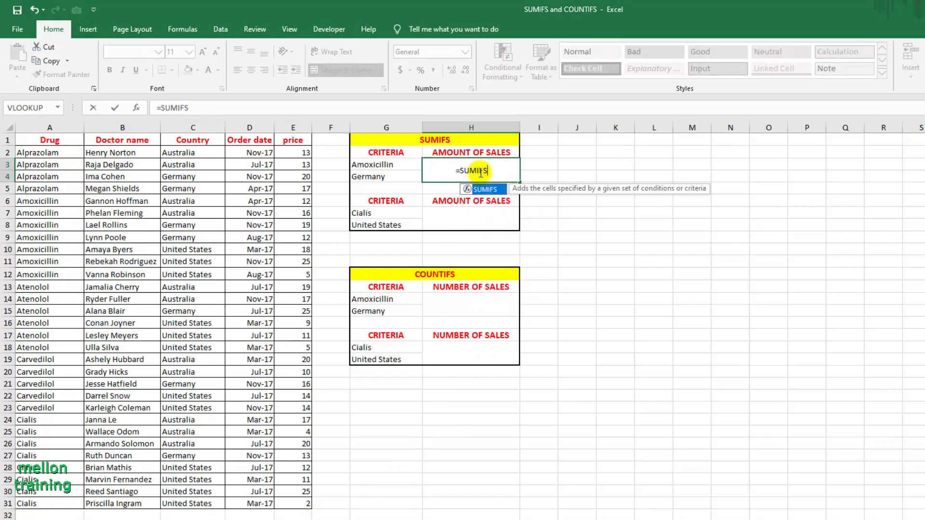
type("(")
left_click_drag(296, 154, 309, 502)
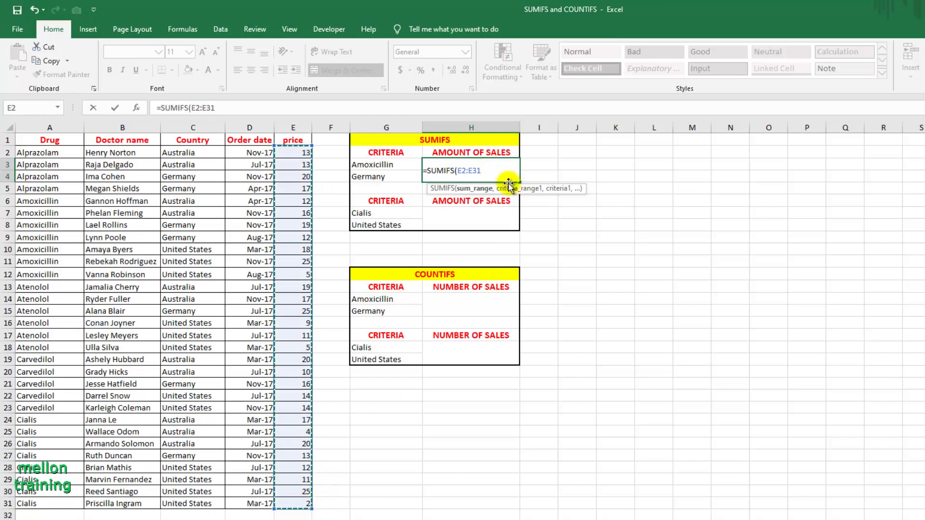
type(",")
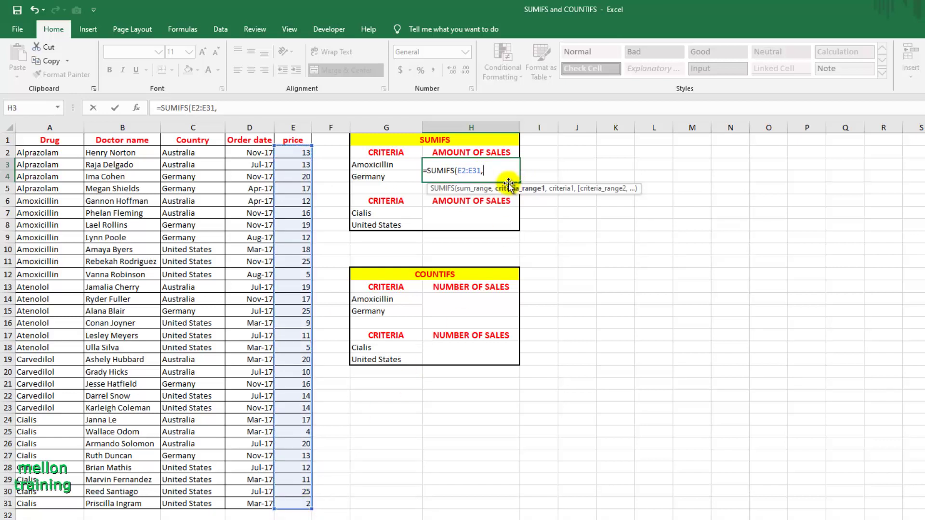
left_click_drag(48, 153, 58, 508)
type(",\"Am")
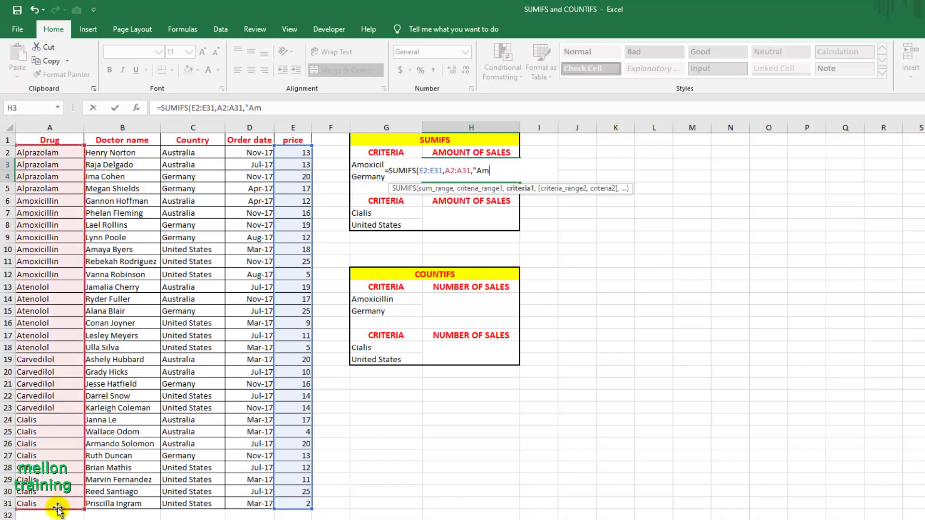
type("oxicillin\",")
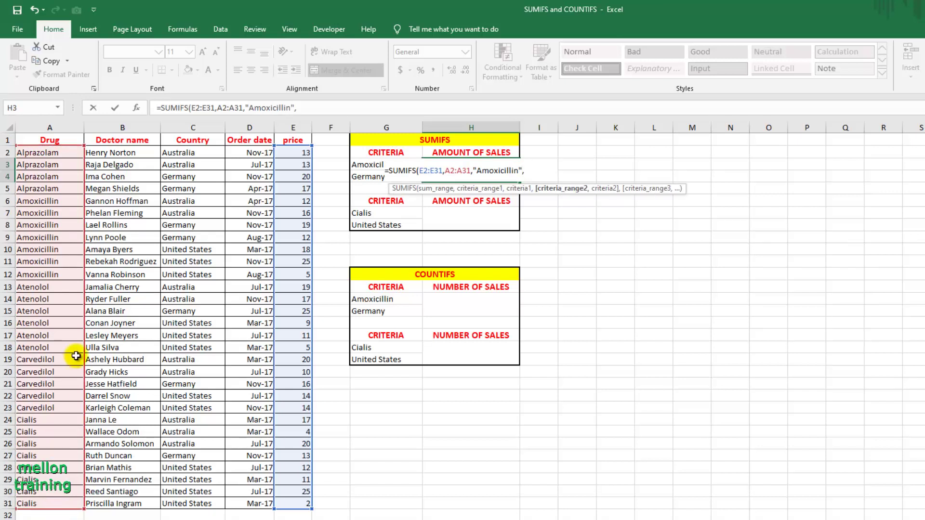
left_click_drag(199, 154, 197, 502)
type(",\"")
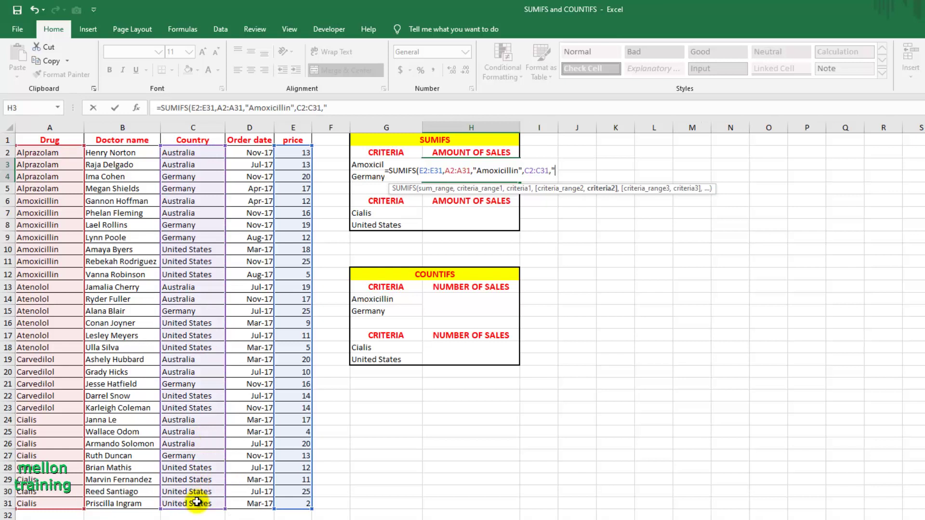
type("Ger")
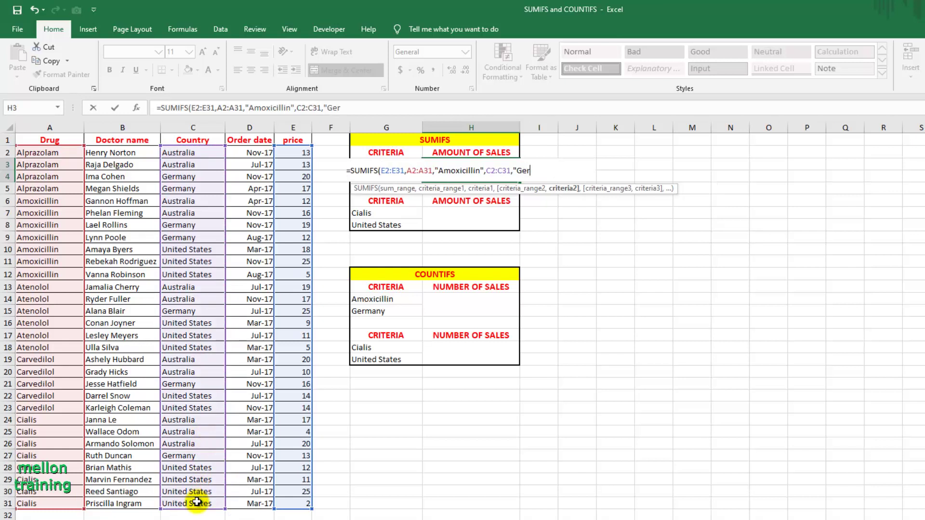
type("many\")")
key("Return")
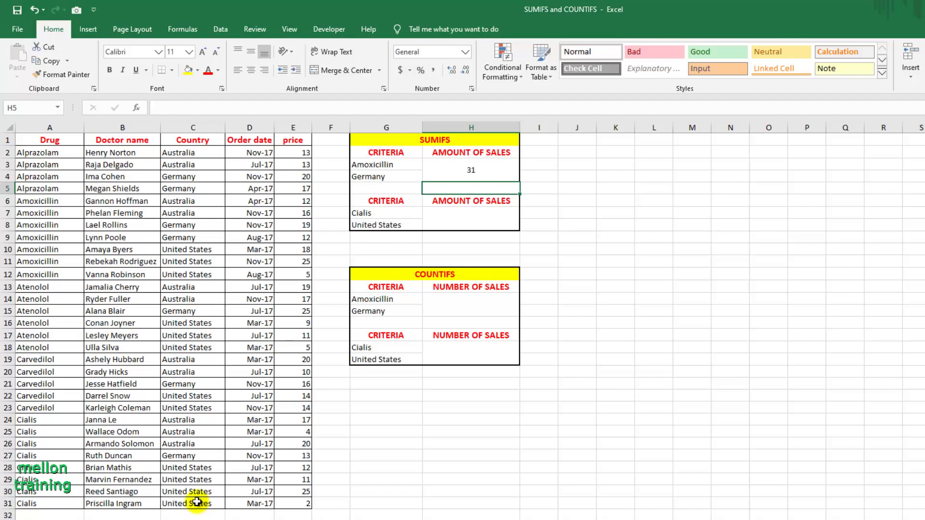
left_click(464, 225)
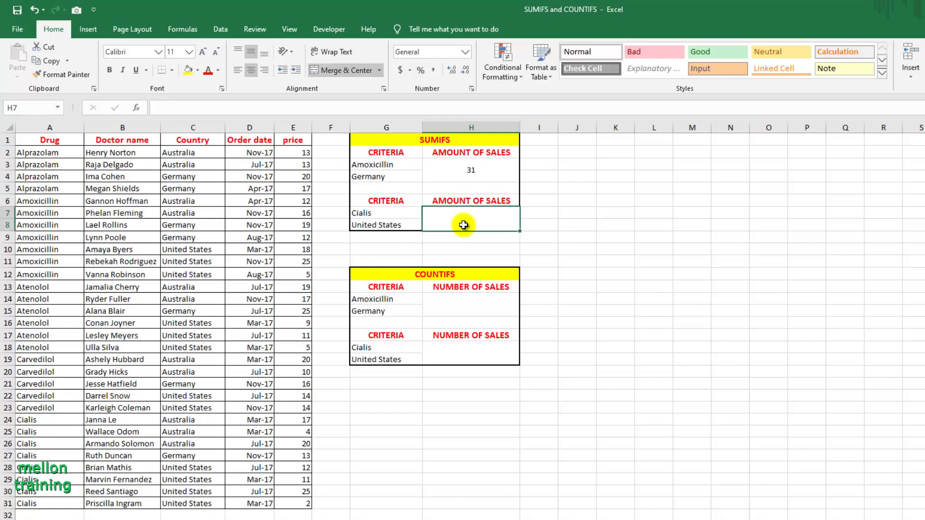
Enter =SUMIFS(E2:E31,A2:A31,"Cialis",C2:C31,"United States") in H7, returning 50
type("=sumi")
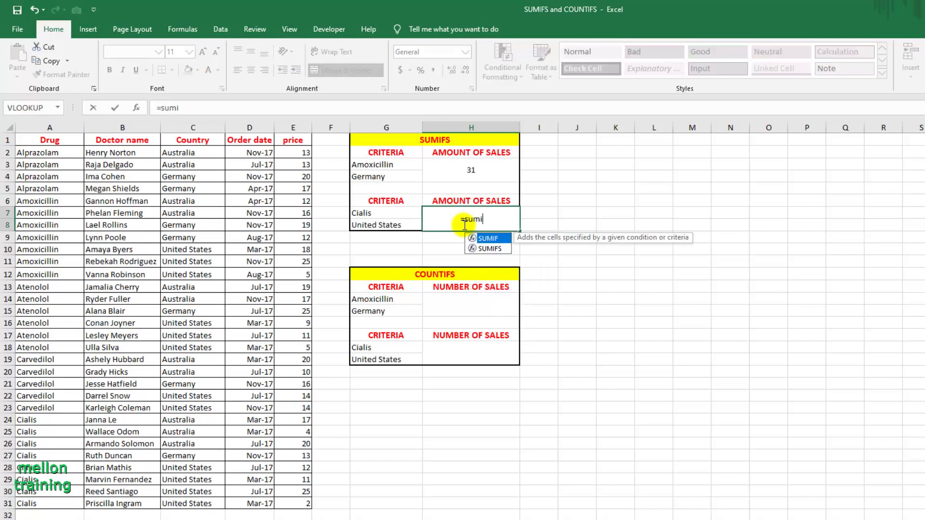
key("Down")
key("Tab")
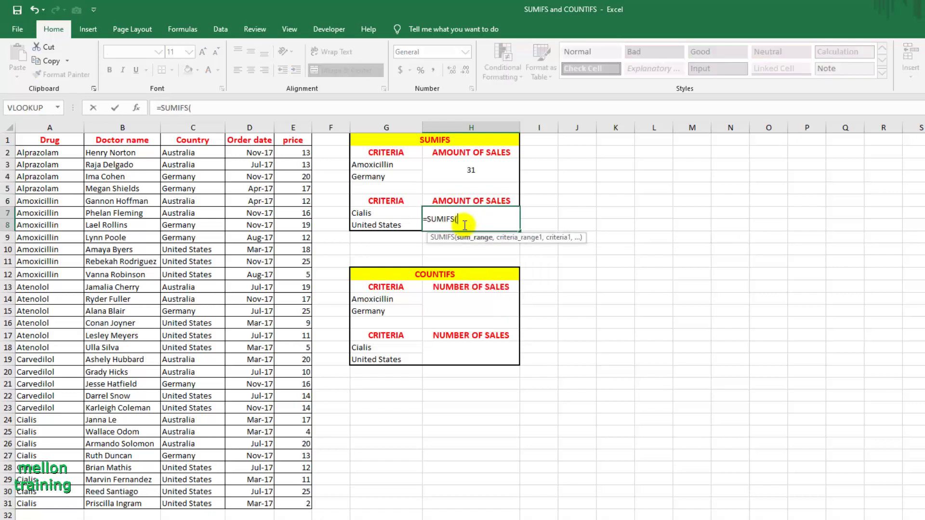
left_click_drag(304, 152, 298, 502)
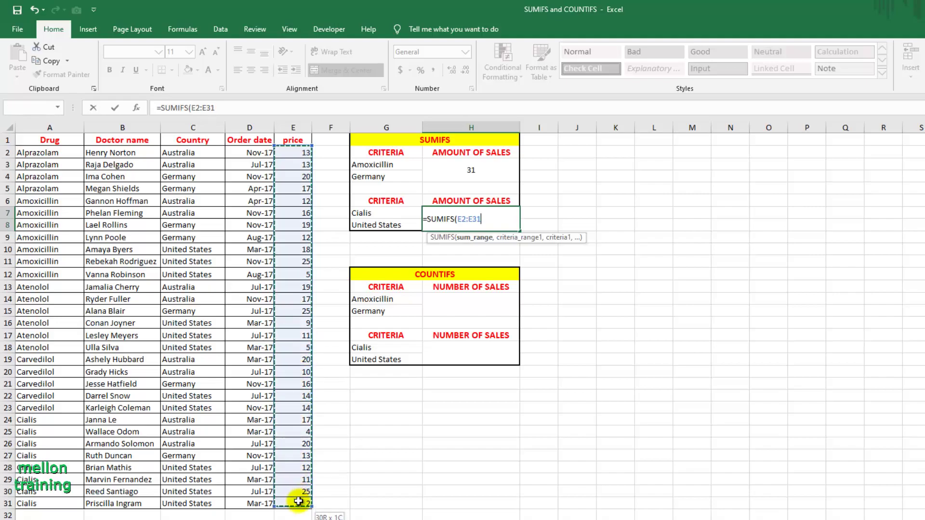
type(",")
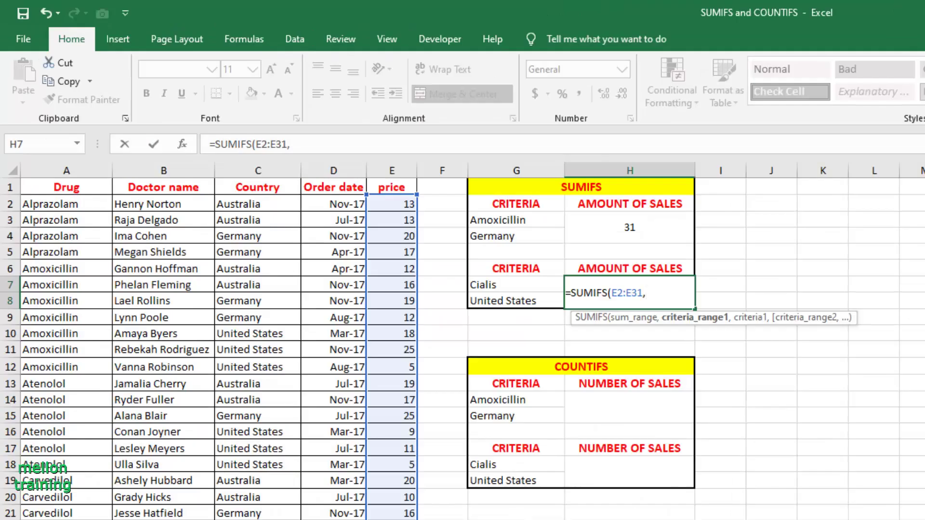
left_click_drag(66, 211, 64, 519)
type(",")
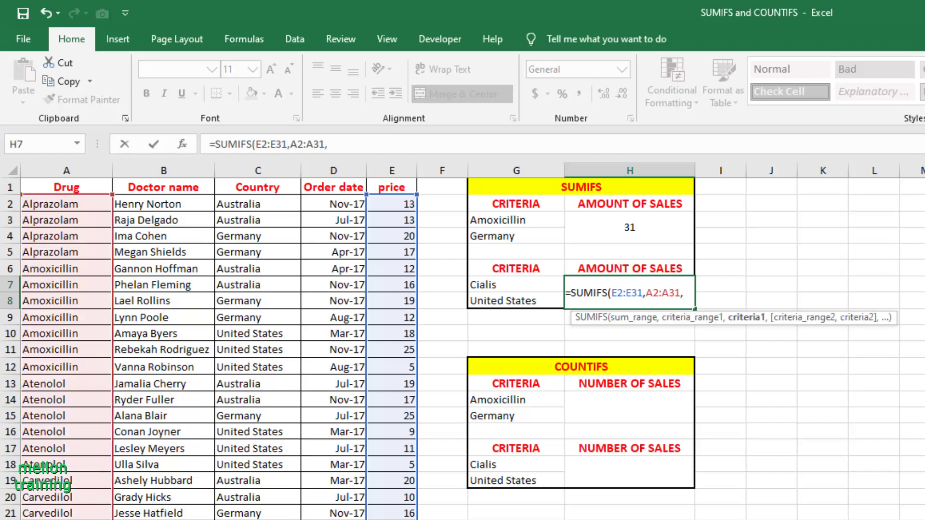
type("\"C")
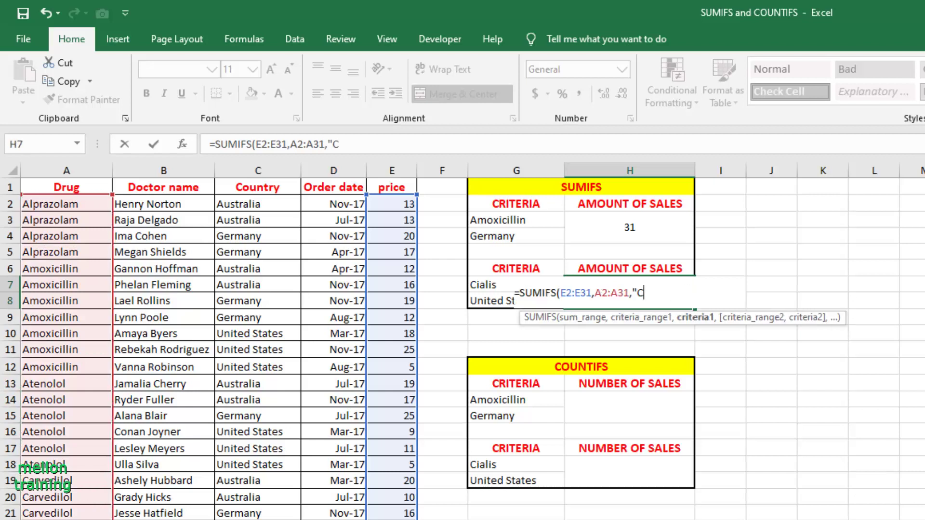
type("ialis\",")
left_click_drag(255, 204, 248, 519)
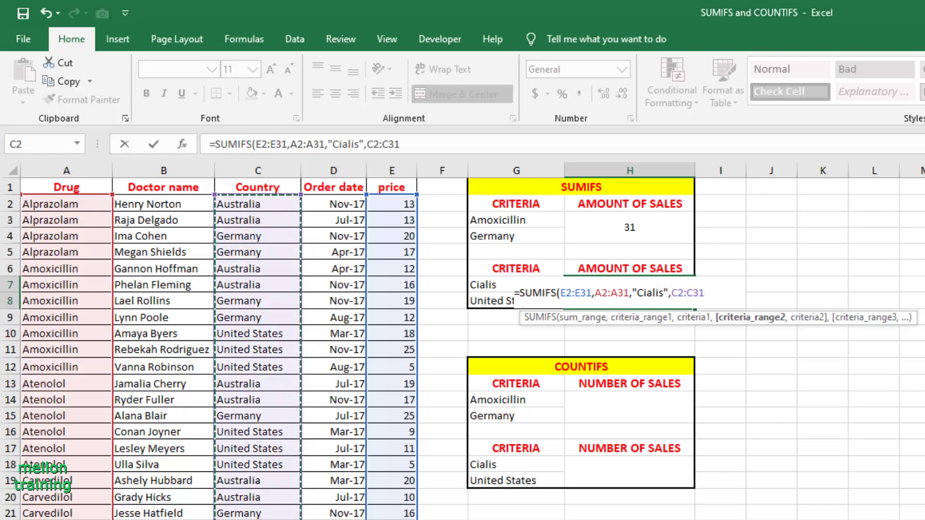
type(",")
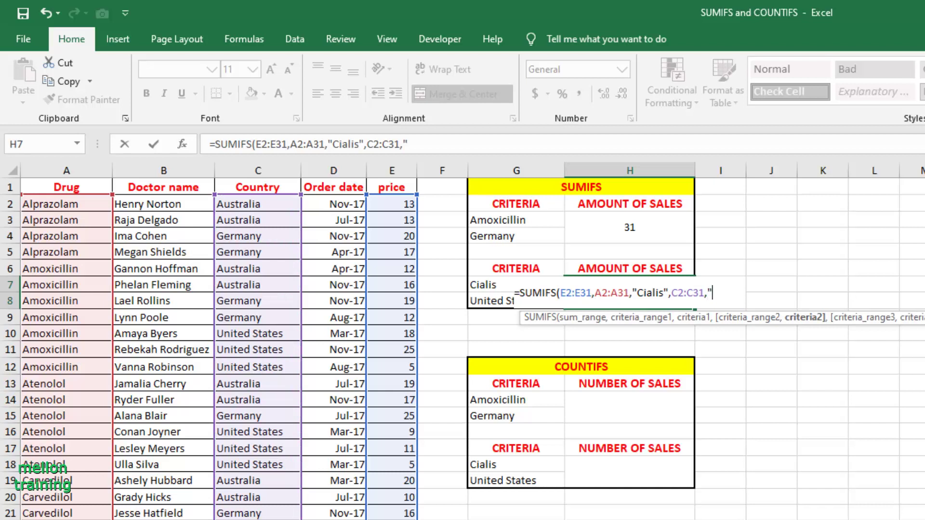
type("\"United")
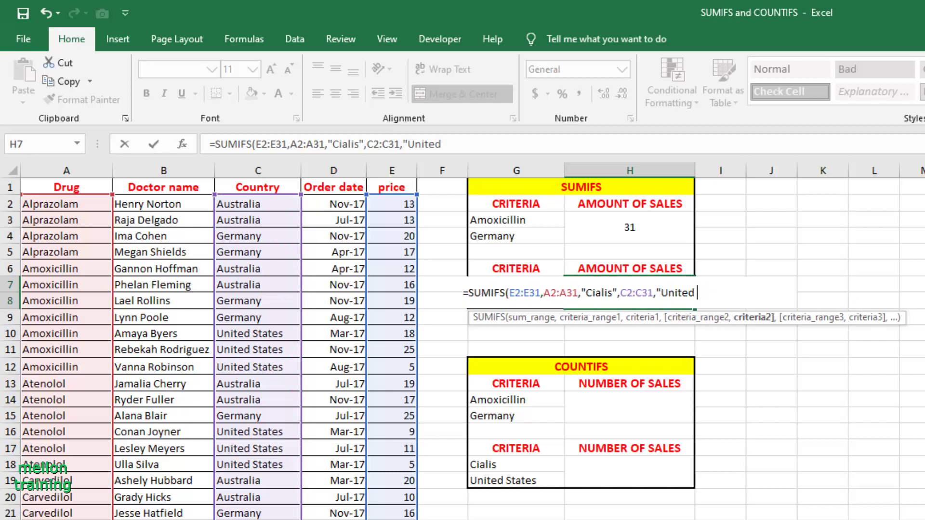
type(" States\"")
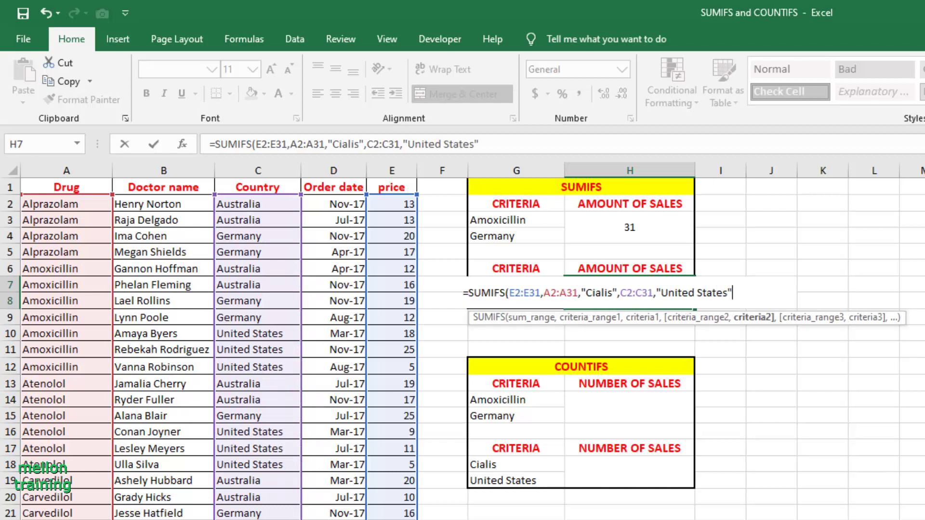
key("BackSpace")
type(")")
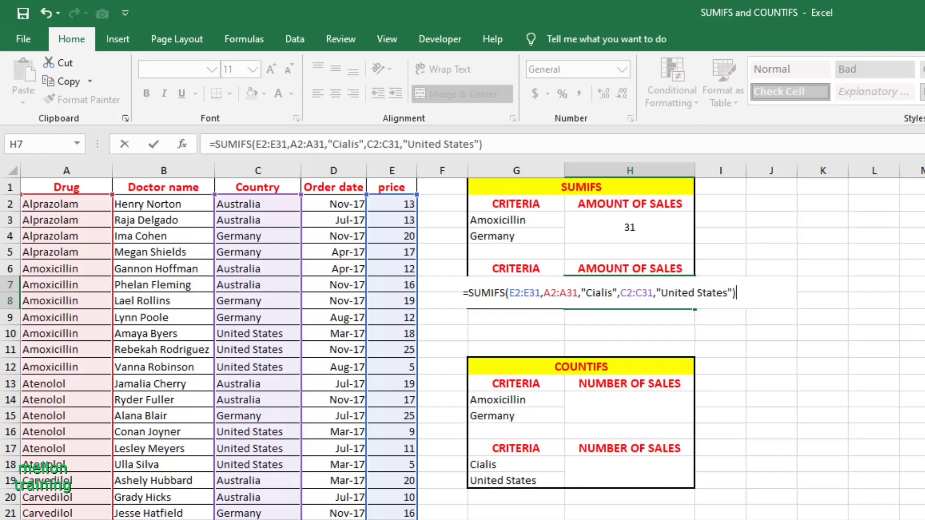
key("Return")
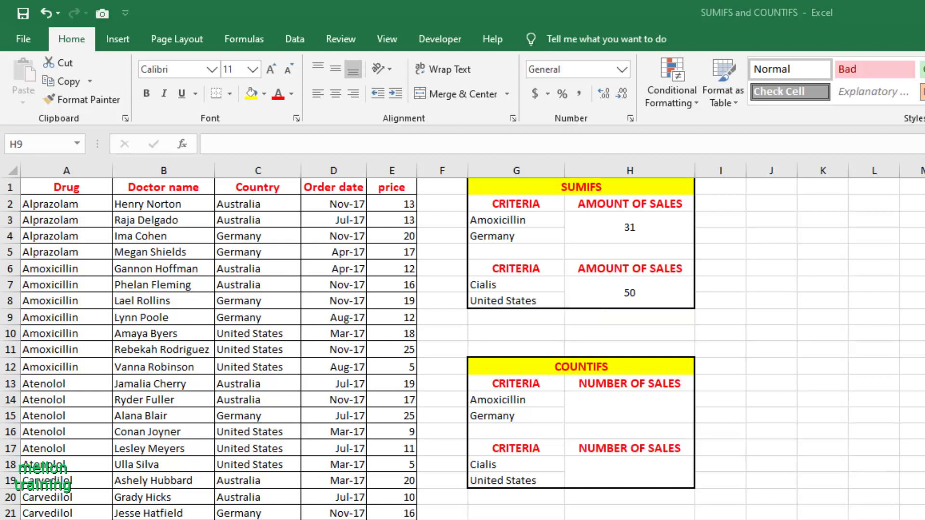
left_click(630, 317)
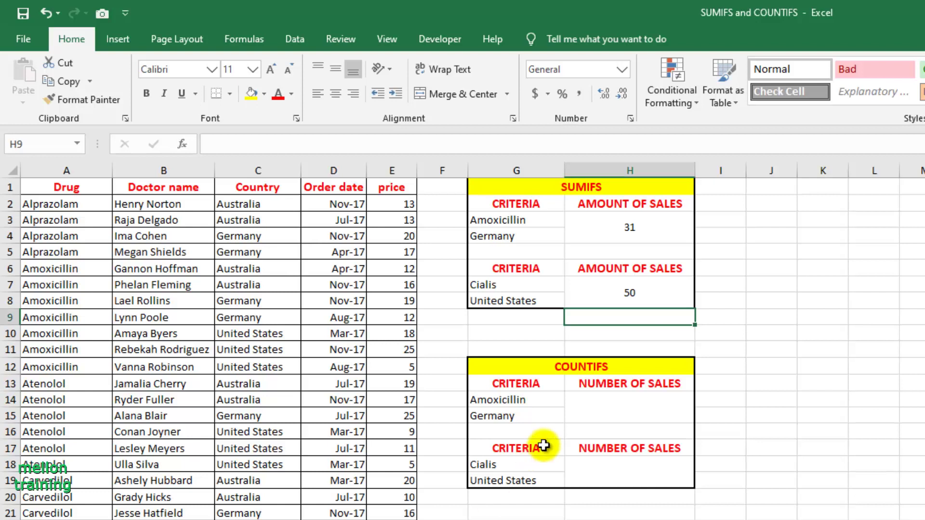
Add the criterion D2:D31,DATEVALUE("3/1/2017") to the H7 SUMIFS, dropping the total to 13
left_click(646, 302)
double_click(646, 301)
left_click(738, 292)
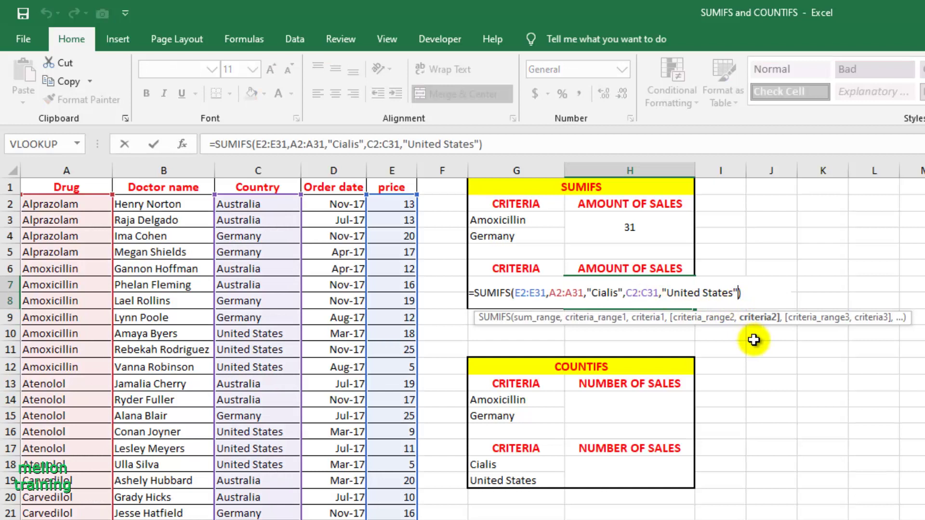
type(",")
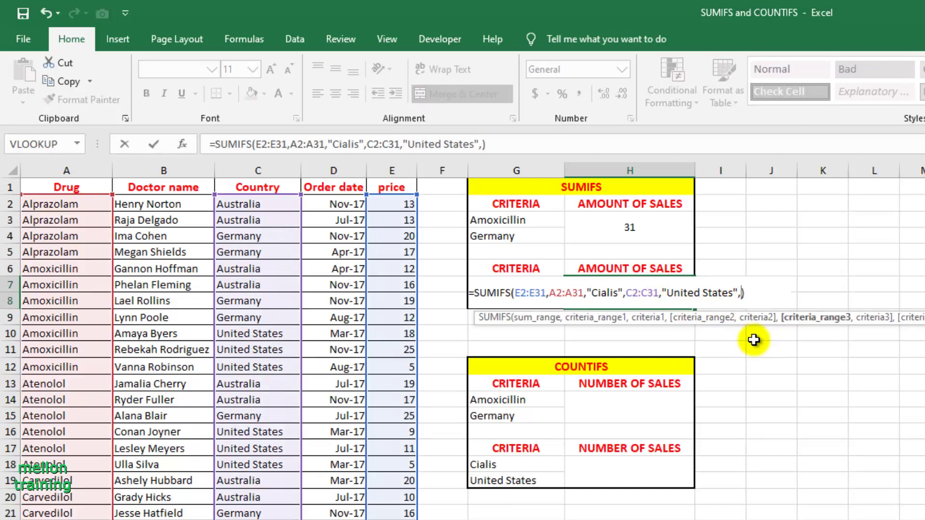
left_click_drag(355, 202, 356, 519)
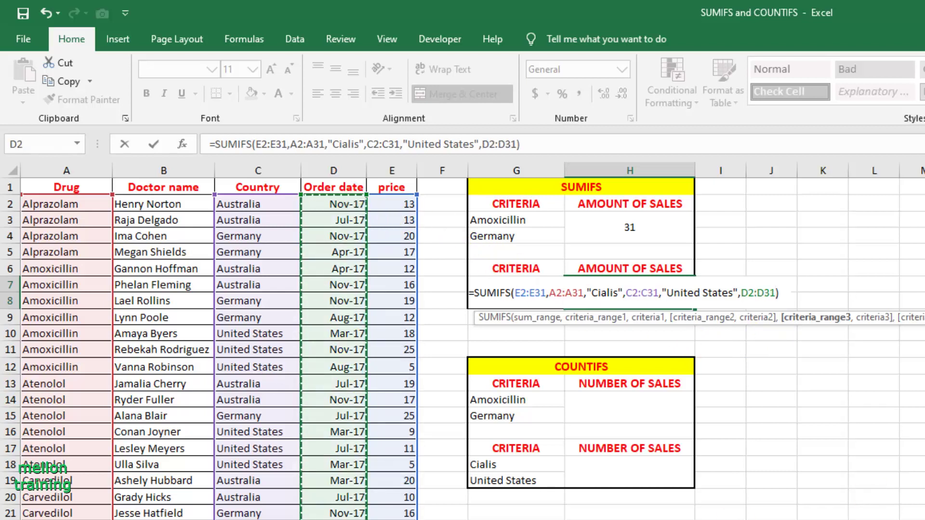
type(",")
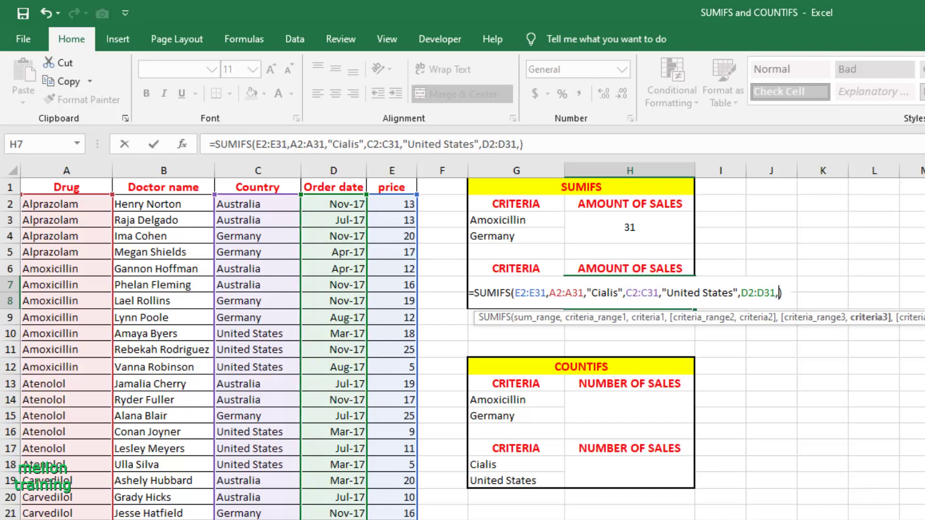
type("DATEVALUE(")
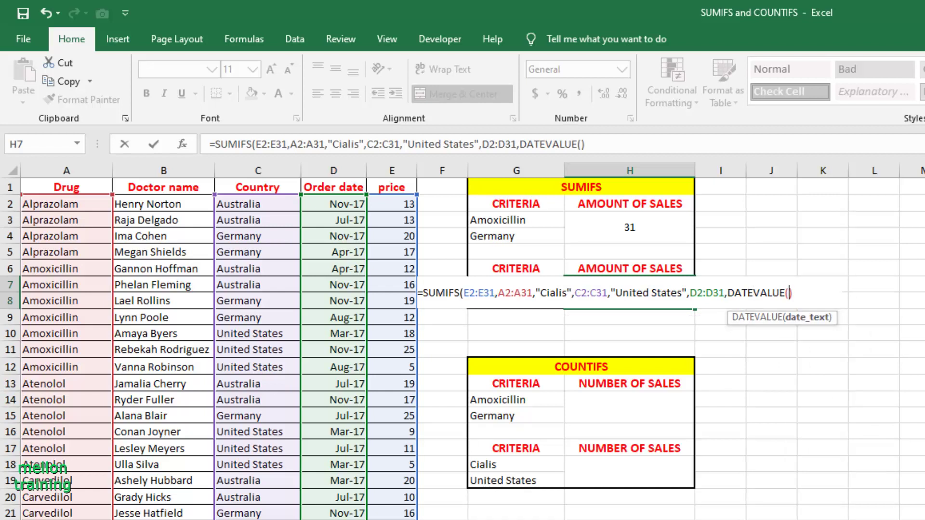
type("3/1/2017")
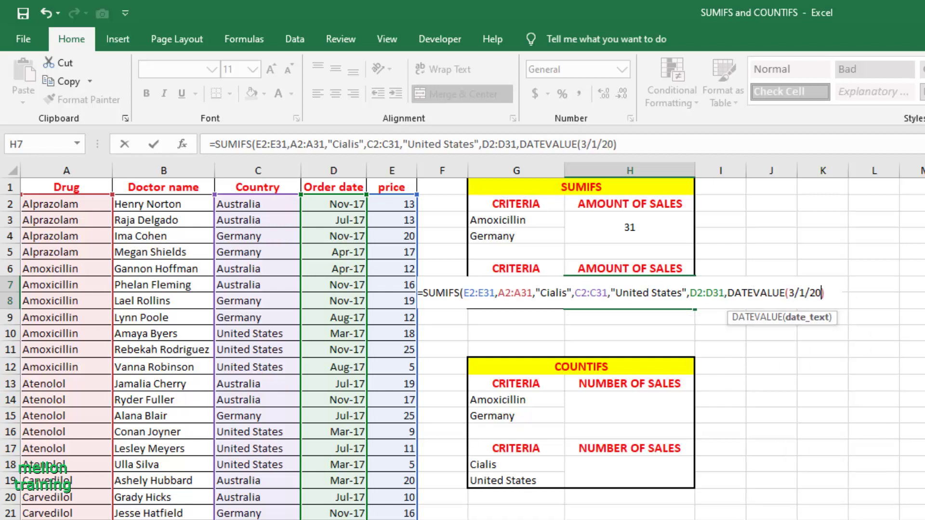
type(")")
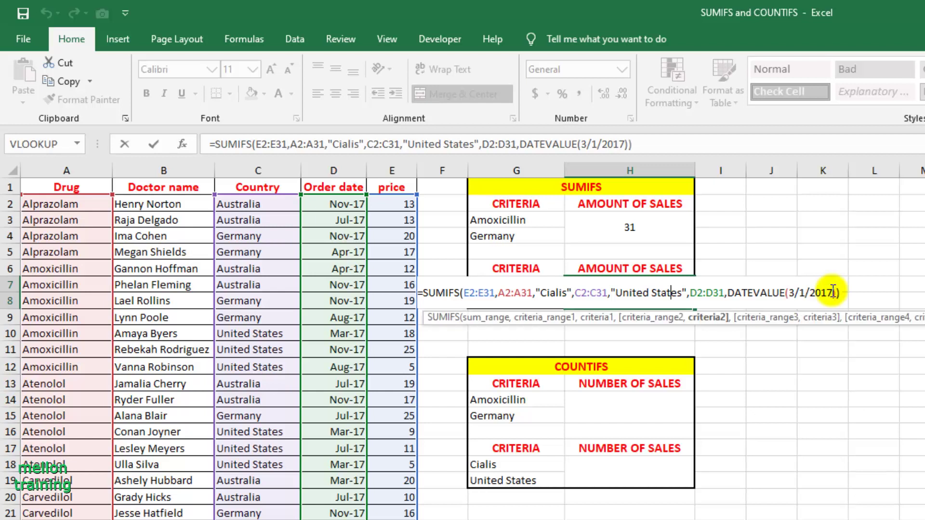
left_click(791, 295)
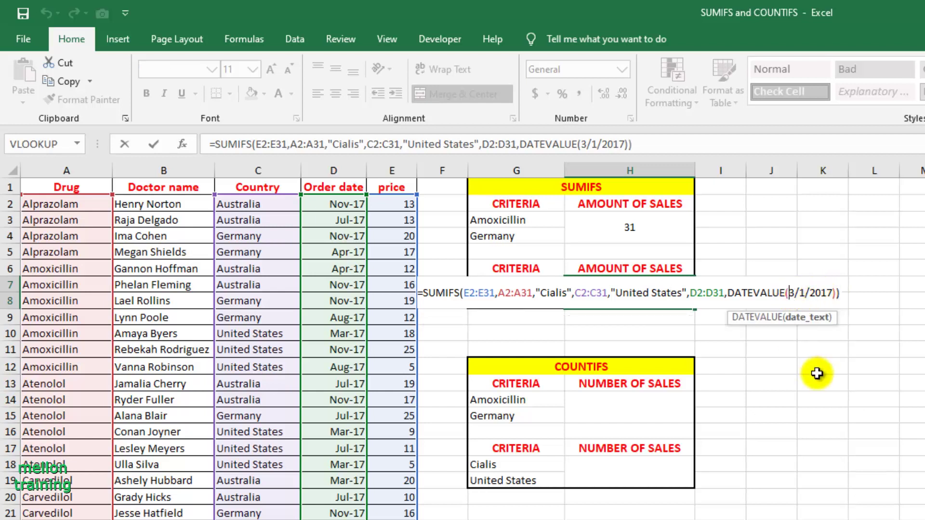
type("\"")
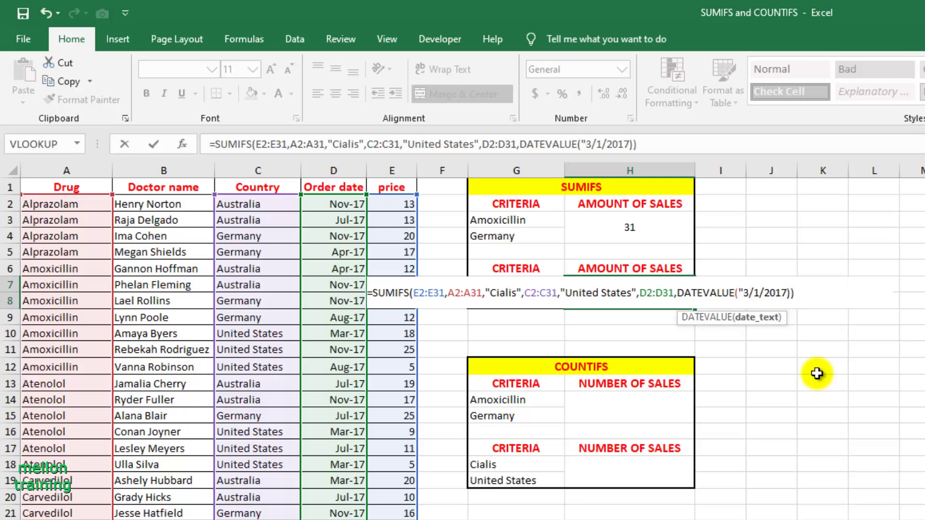
key("Right")
key("Right")
key("Right")
key("Right")
key("Right")
key("Right")
key("Return")
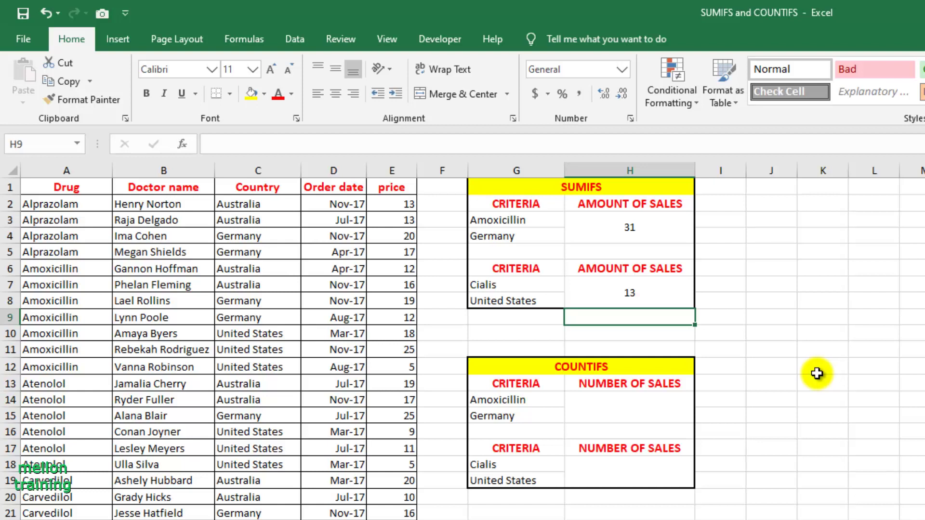
key("Up")
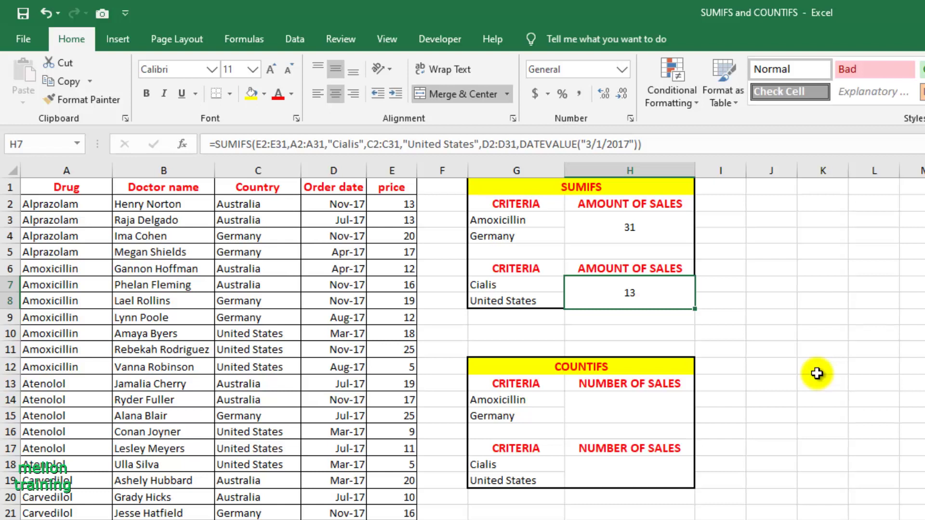
left_click(649, 415)
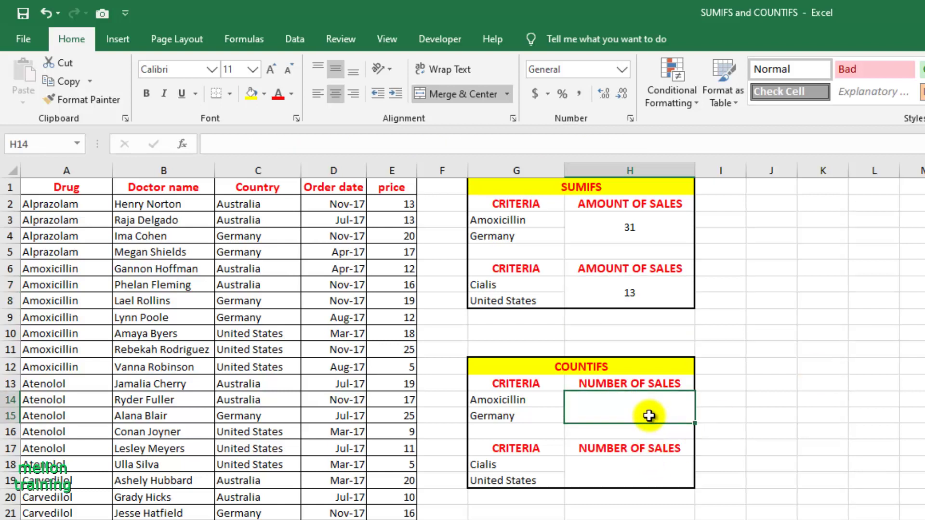
Enter =COUNTIFS(A2:A31,"Amoxicillin",C2:C31,"Germany") in H14, returning 2
type("=")
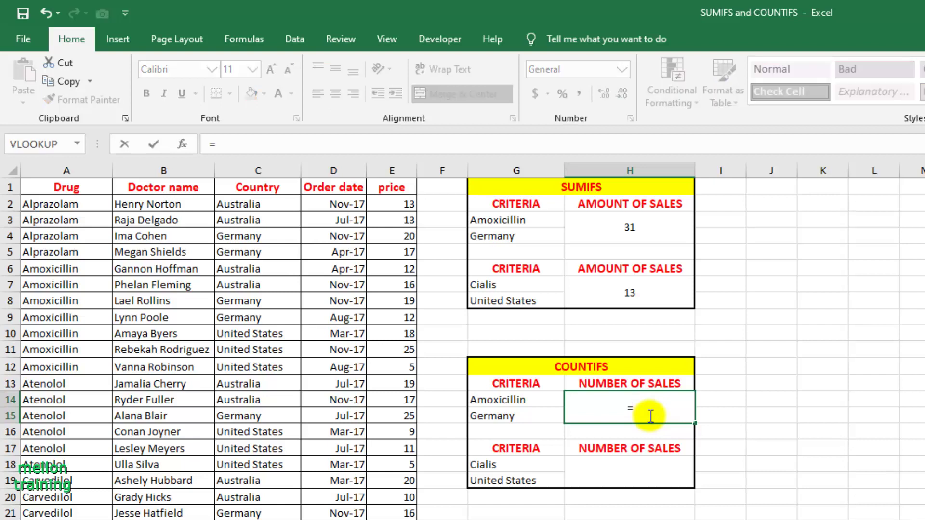
type("count")
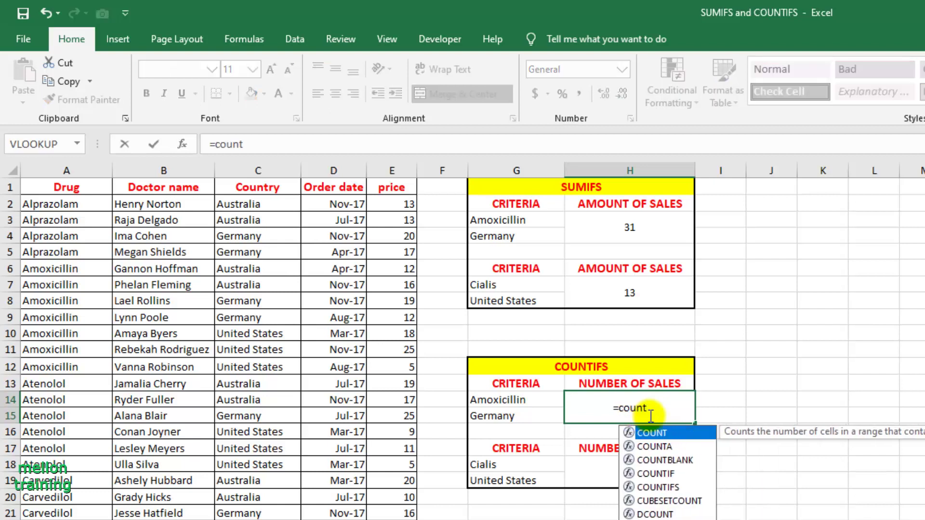
double_click(650, 487)
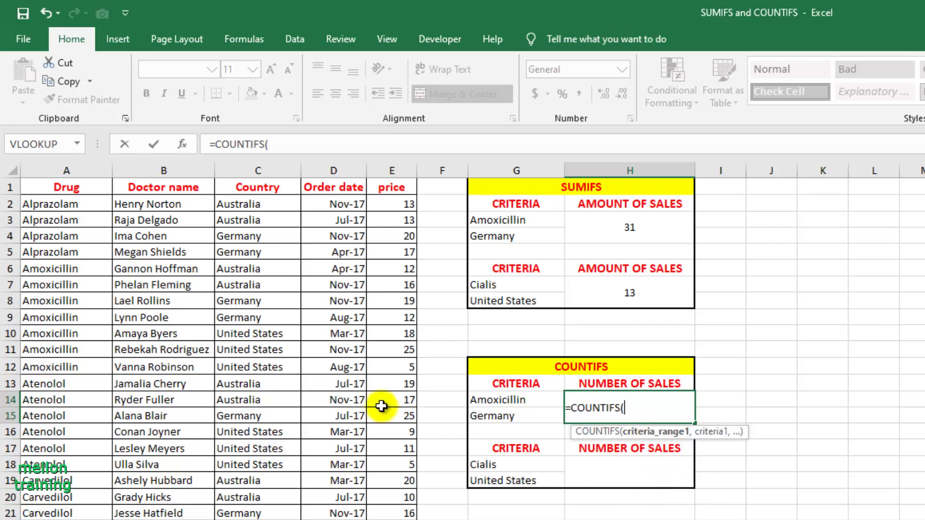
left_click_drag(45, 203, 57, 519)
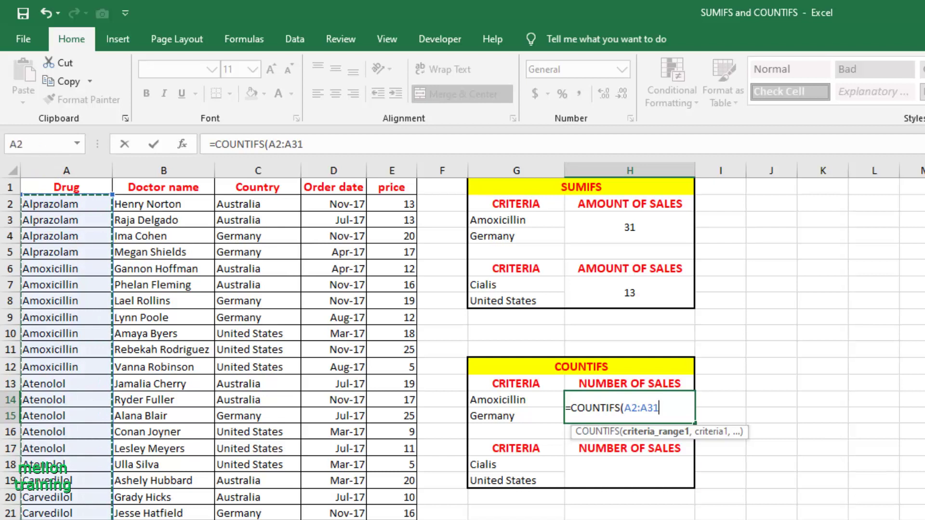
type(",\"")
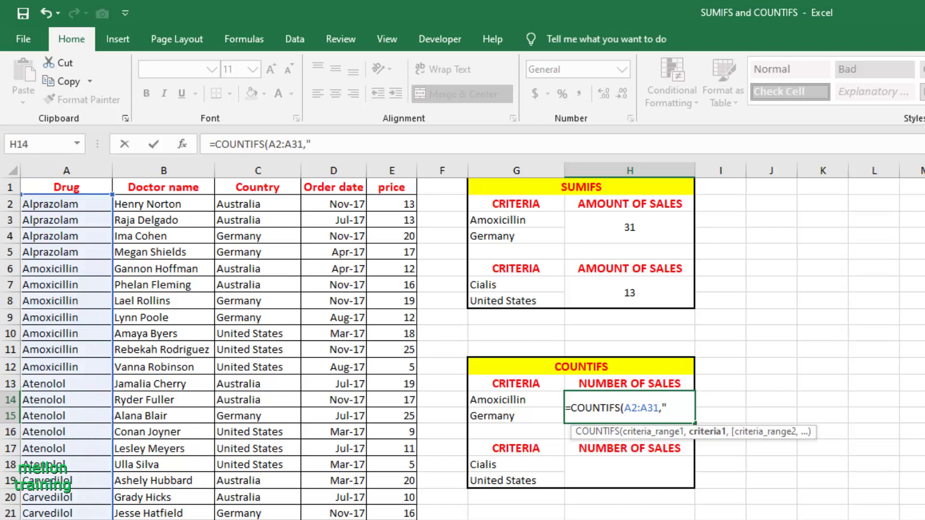
type("Amoxi")
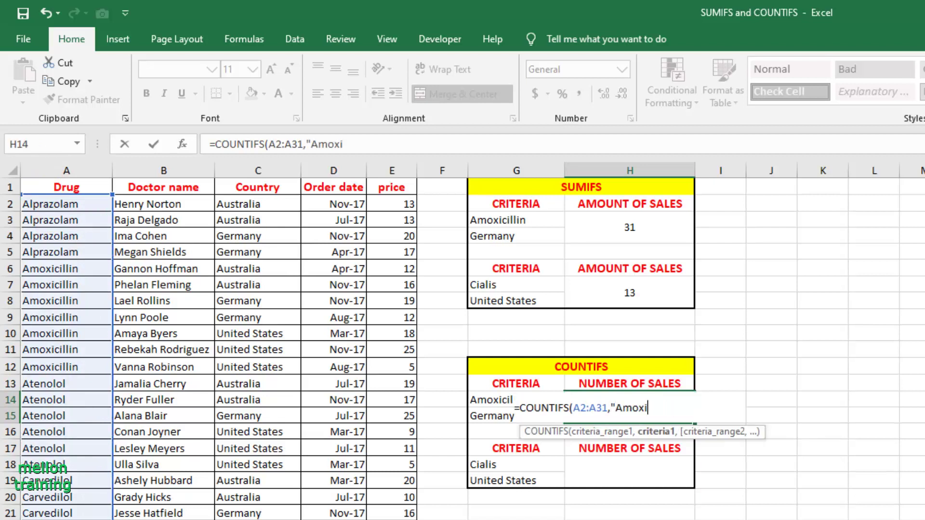
type("cillin\",")
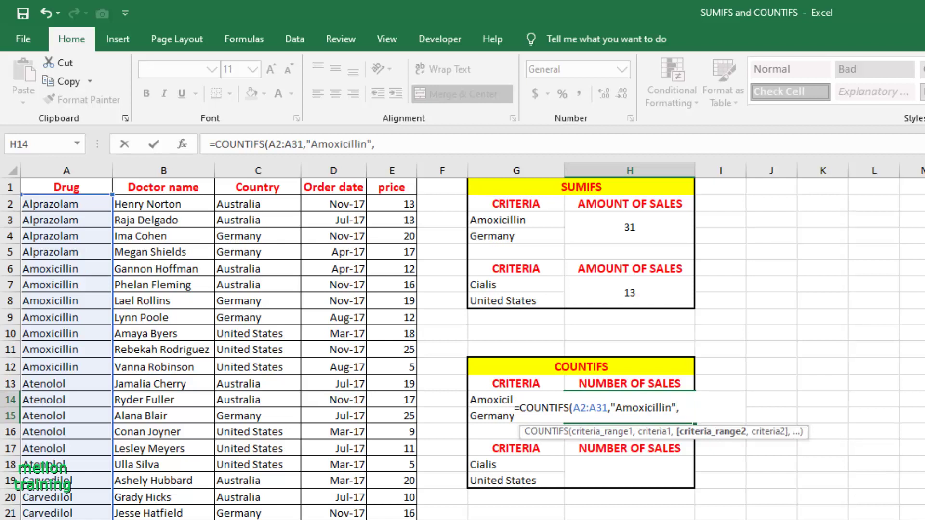
left_click_drag(280, 208, 282, 519)
type(",\"")
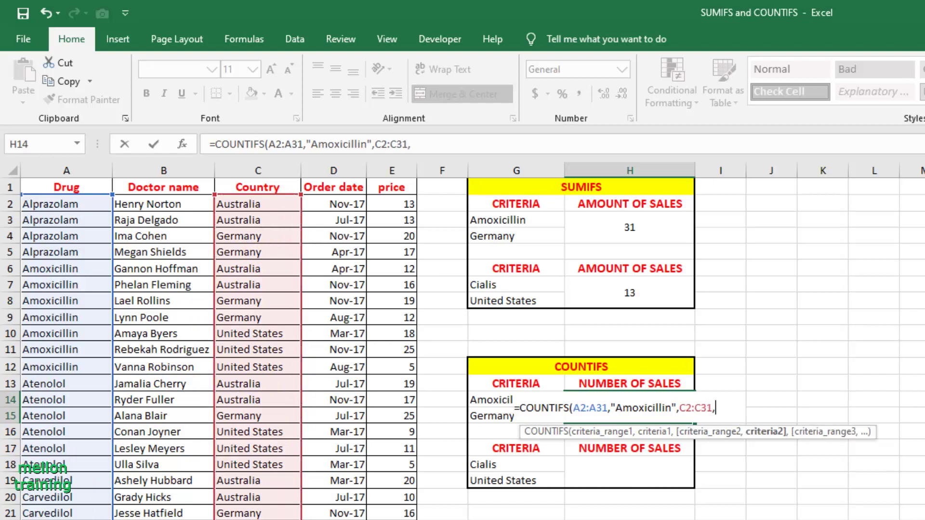
type("Germa")
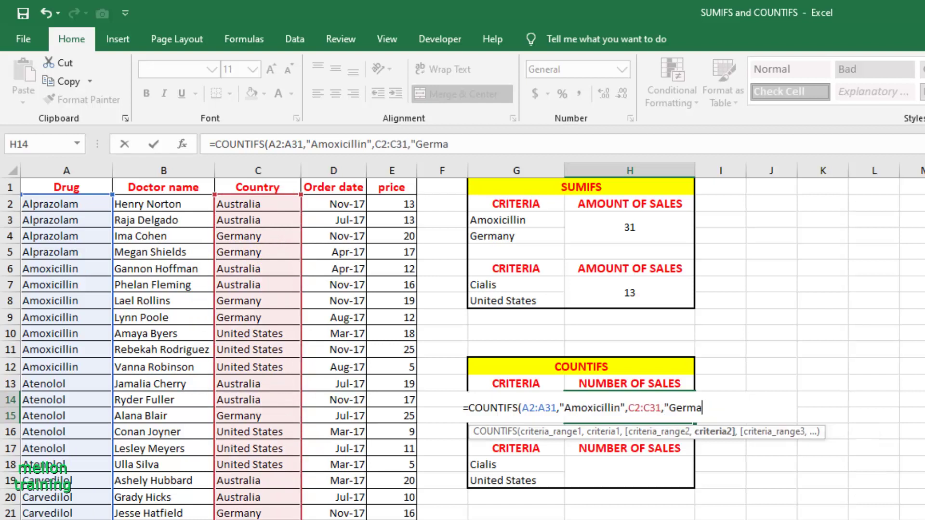
type("ny\")")
key("Return")
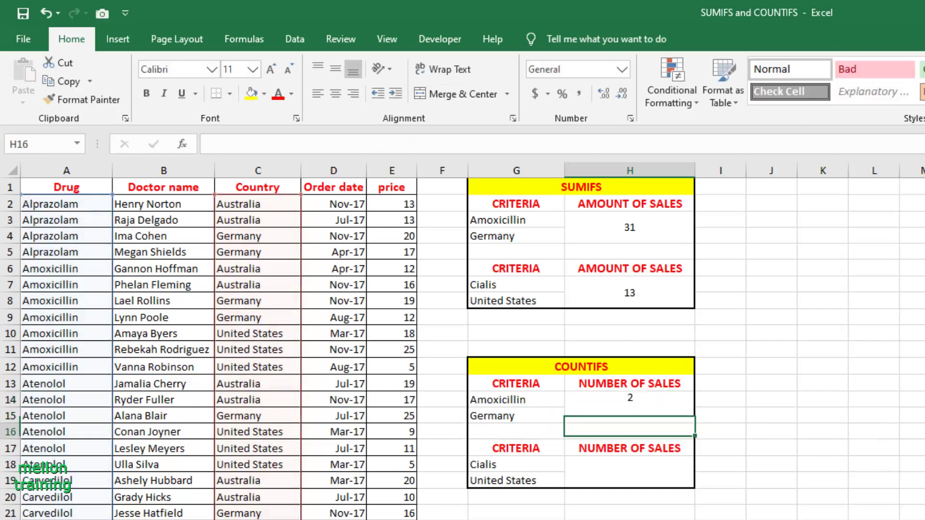